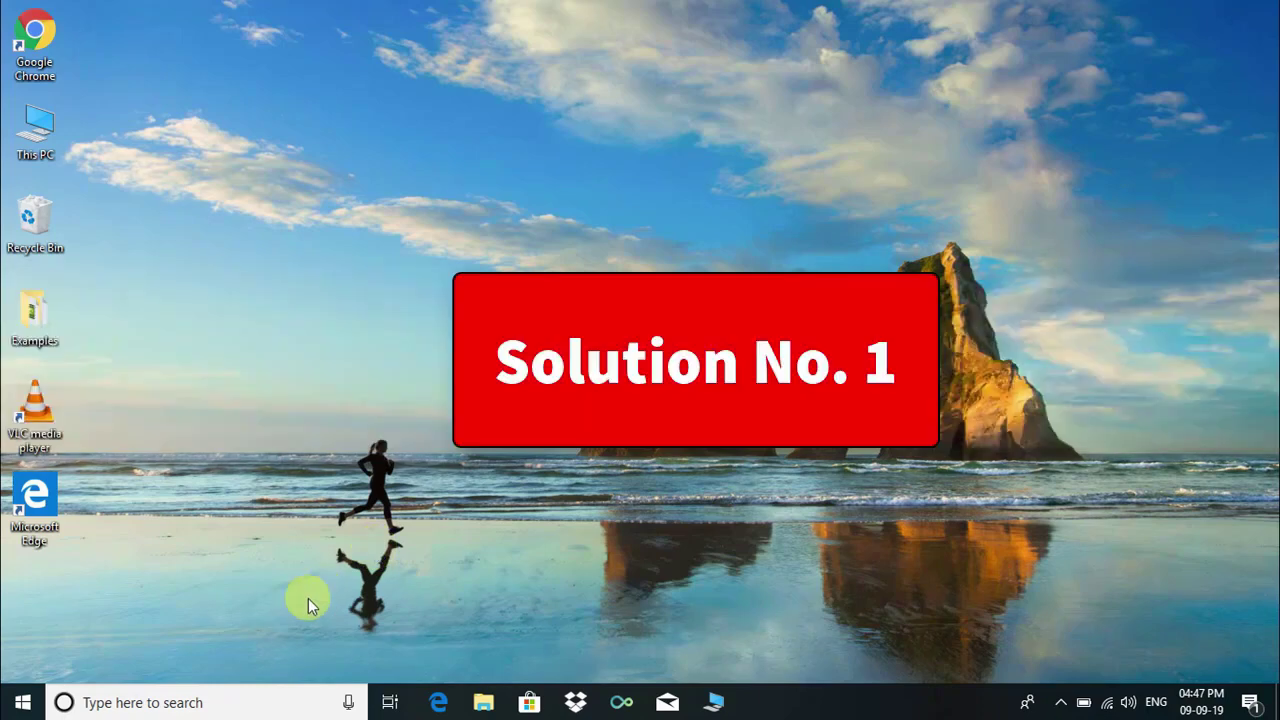
Search Windows for "troubleshoot" and open the Troubleshoot settings page.
click(191, 702)
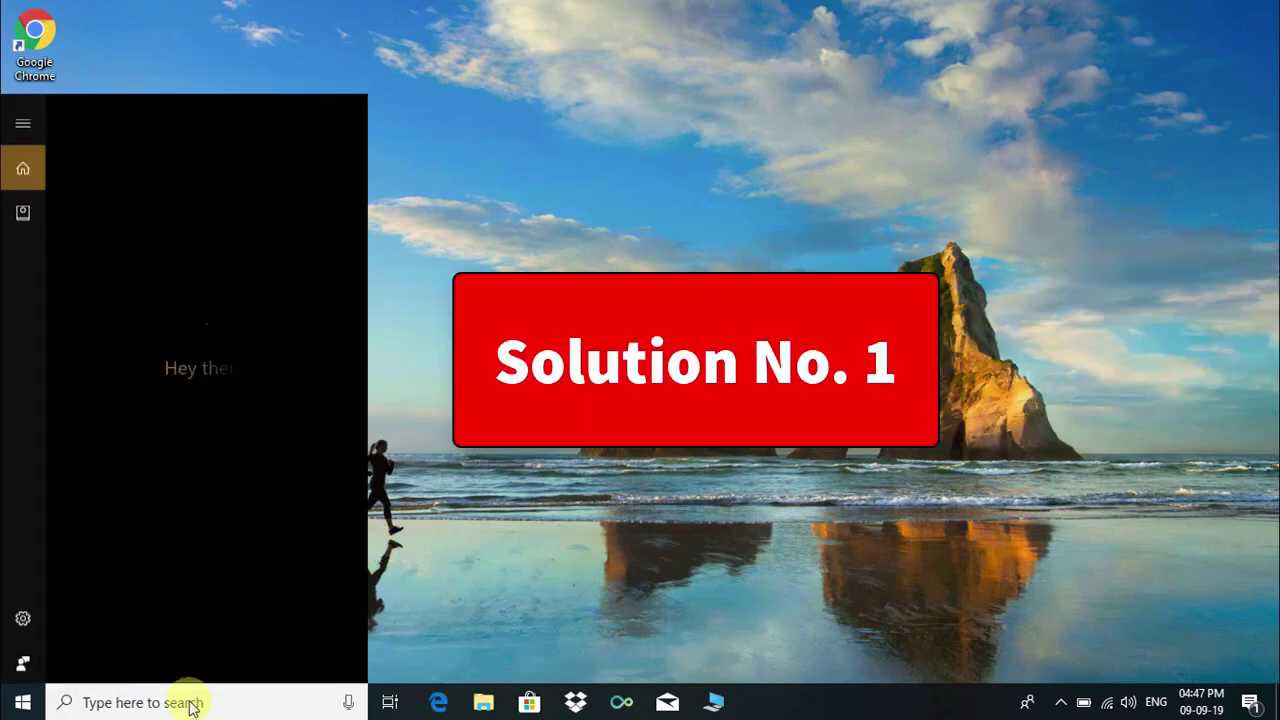
text(trou)
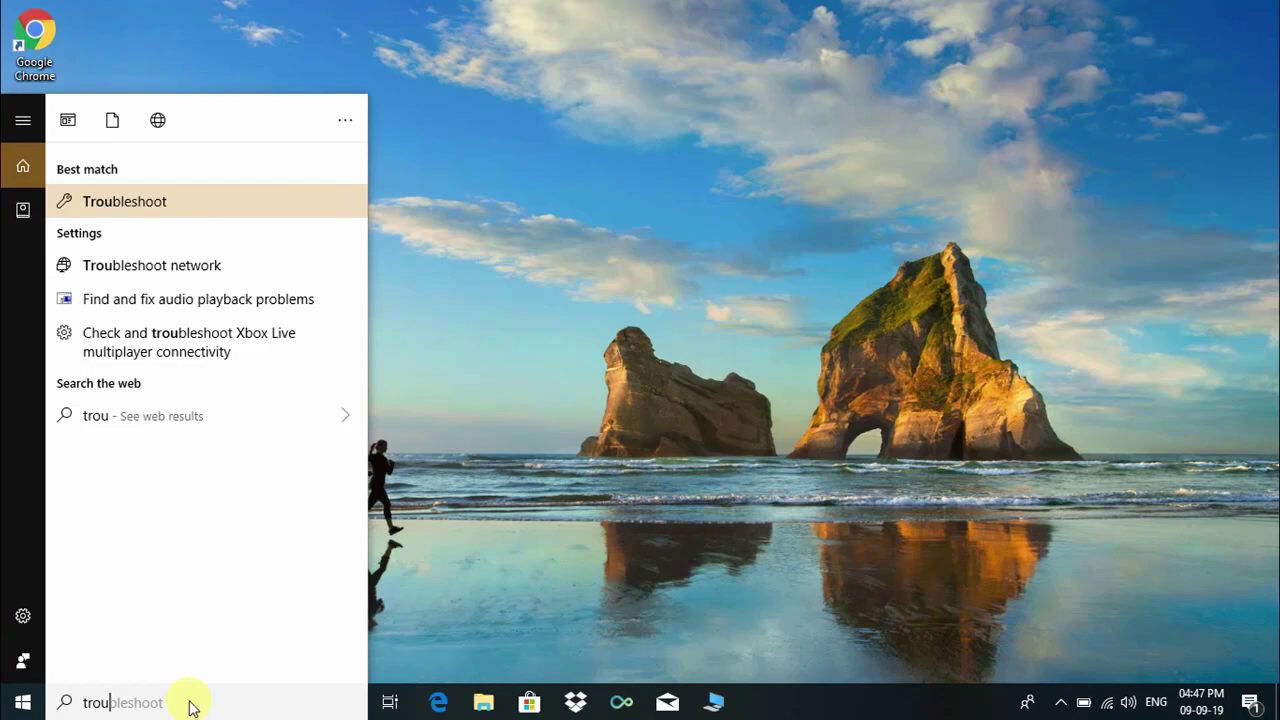
text(bleshoot)
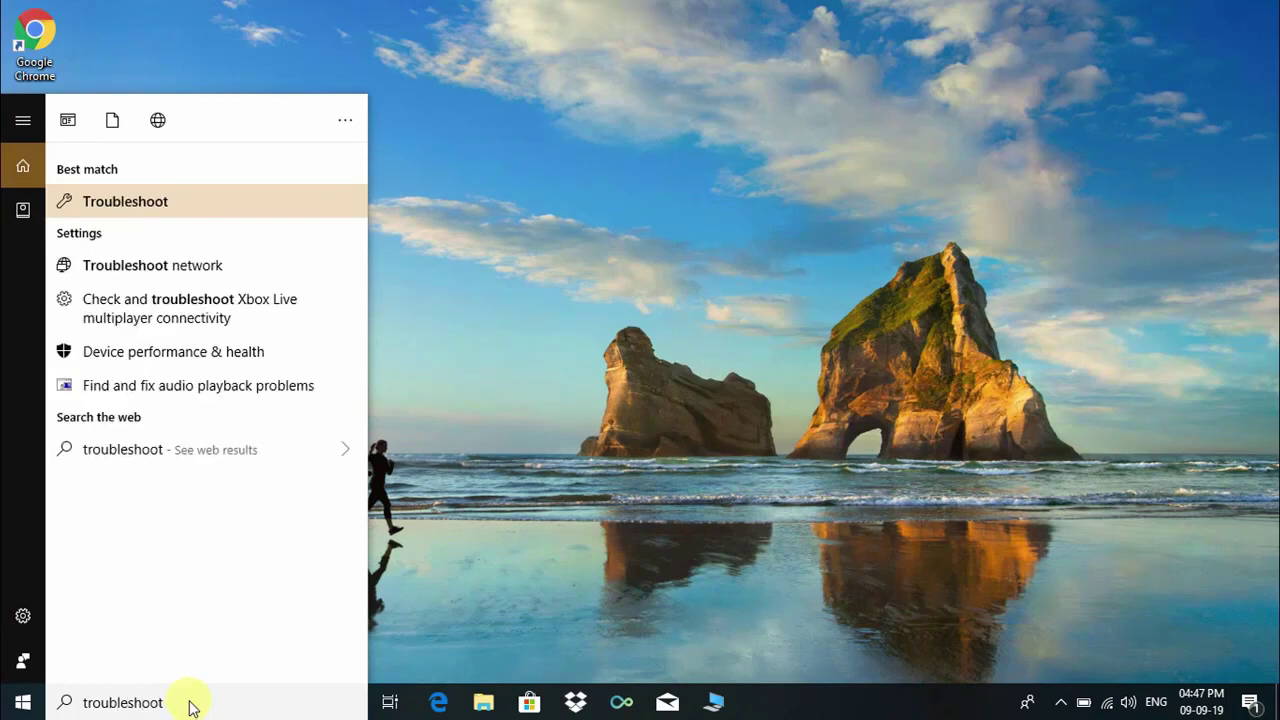
key(Return)
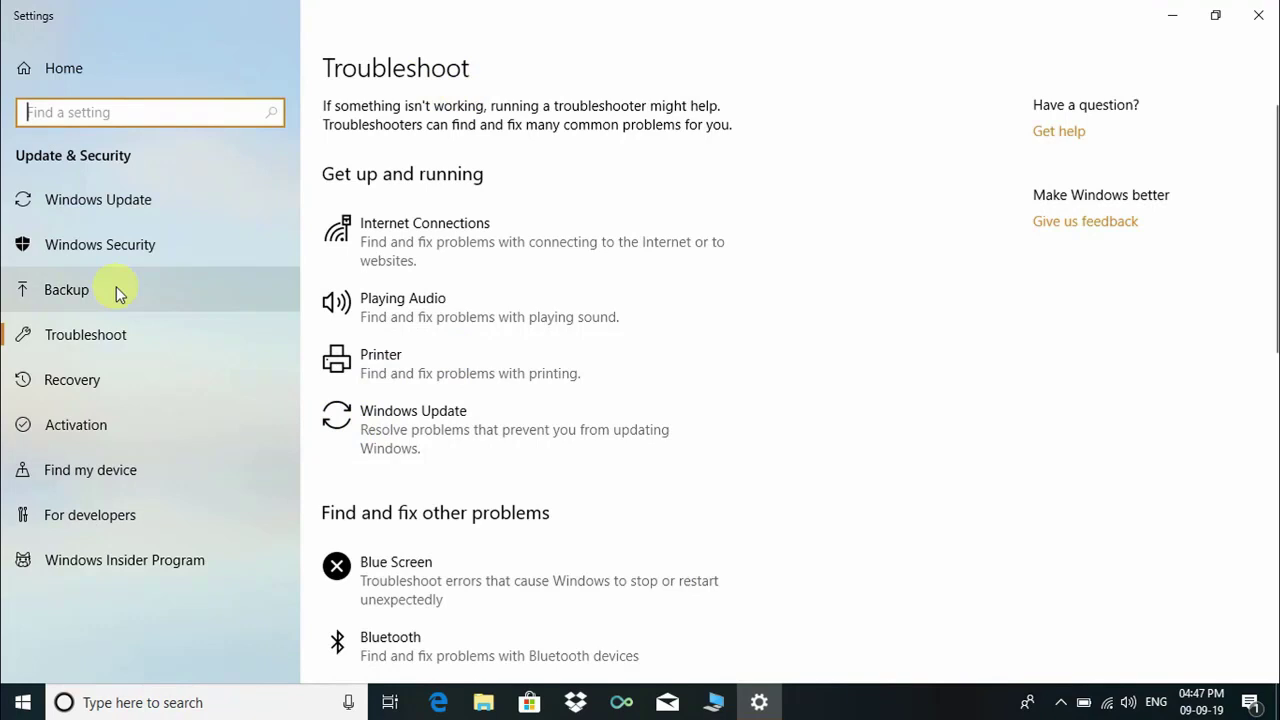
click(135, 338)
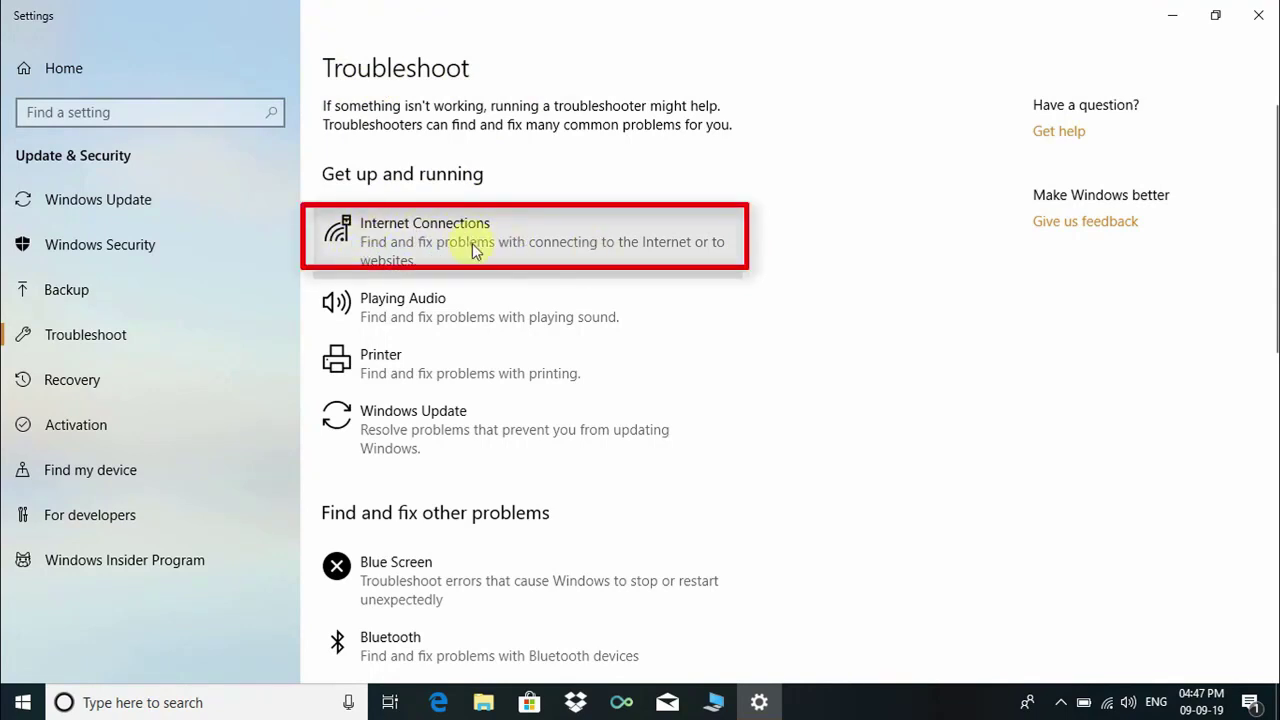
Run the Internet Connections troubleshooter on the connection to the Internet, and close it once it finishes.
click(561, 245)
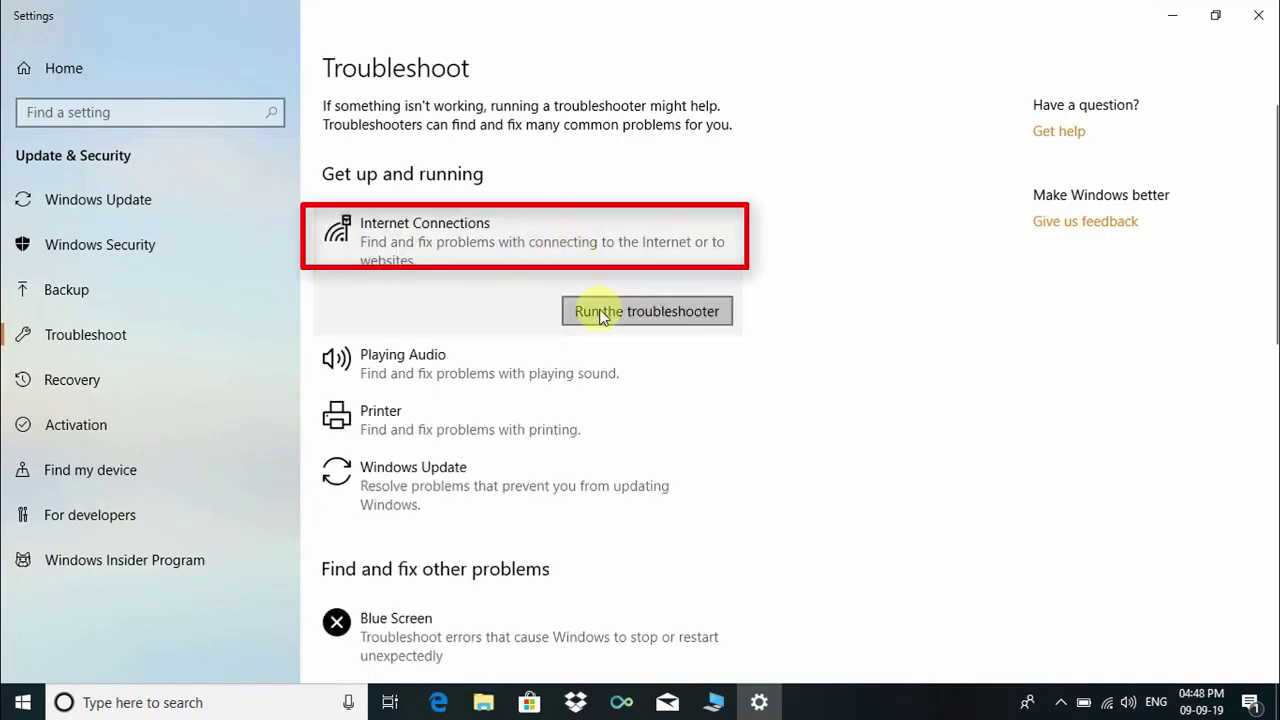
click(687, 312)
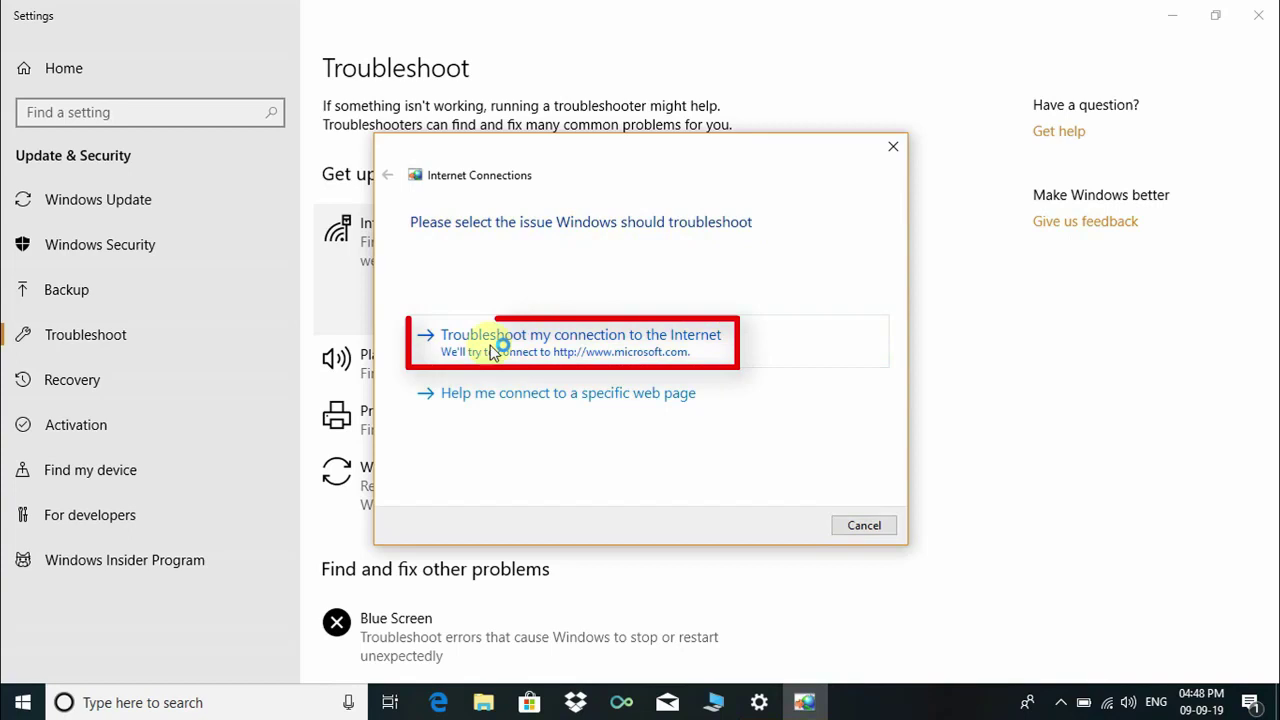
click(590, 355)
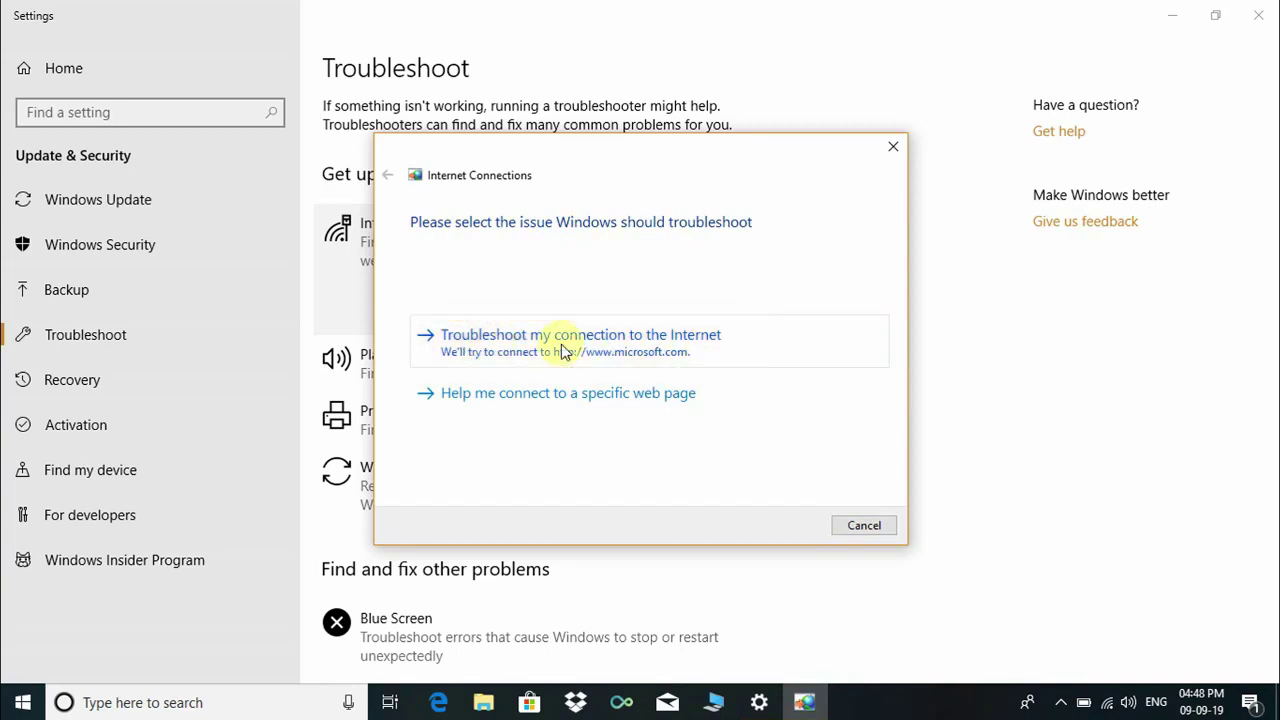
click(562, 348)
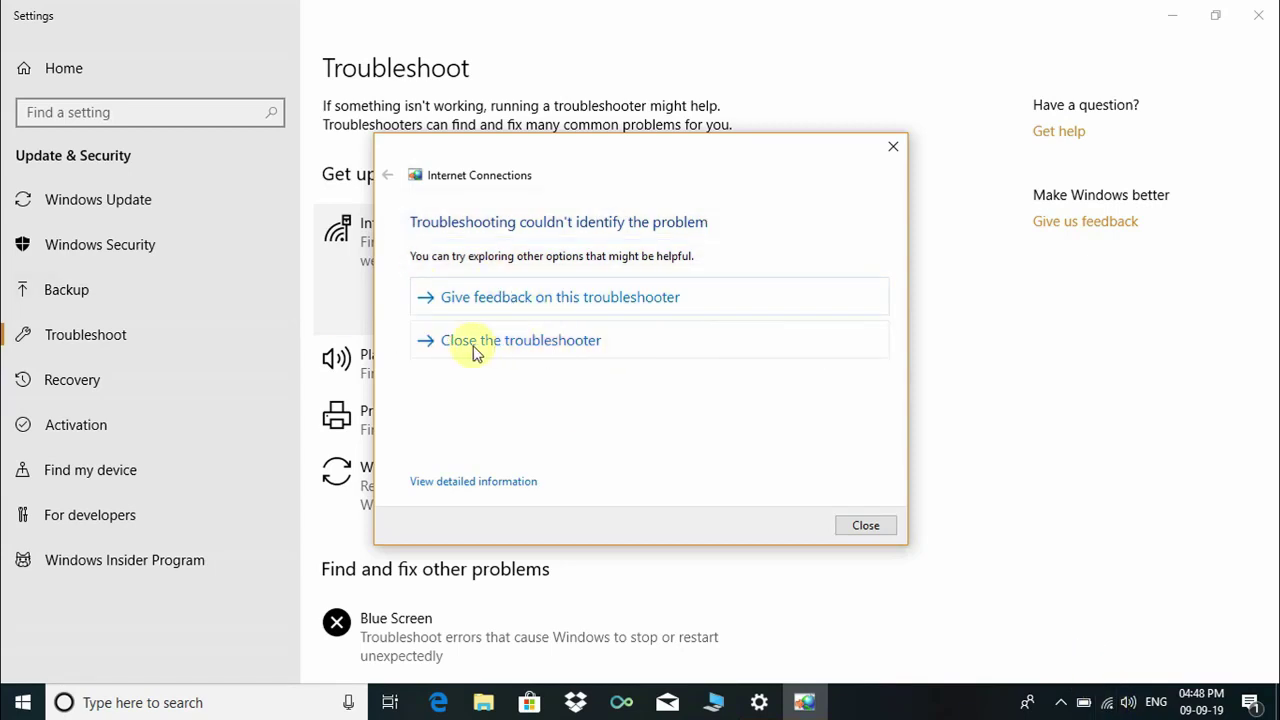
click(868, 527)
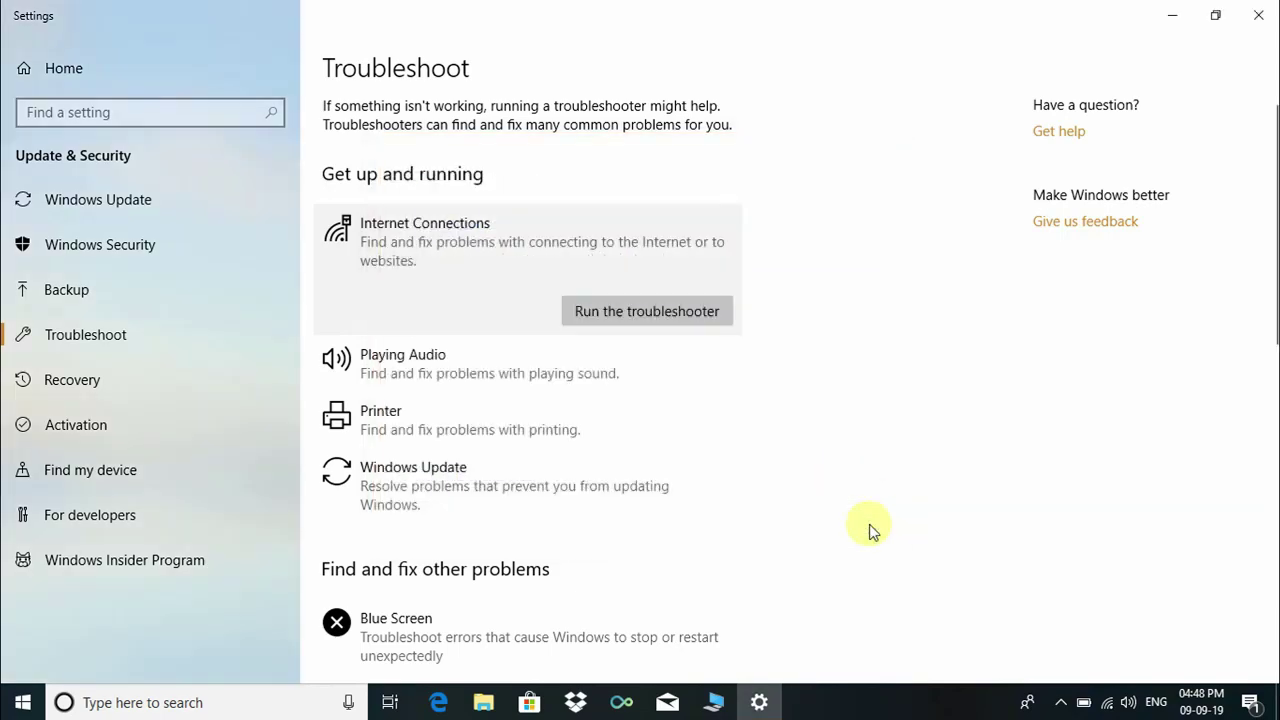
Run the Network Adapter troubleshooter for the Wi-Fi adapter, and close it together with the Settings window.
scroll(862, 395, down, 4)
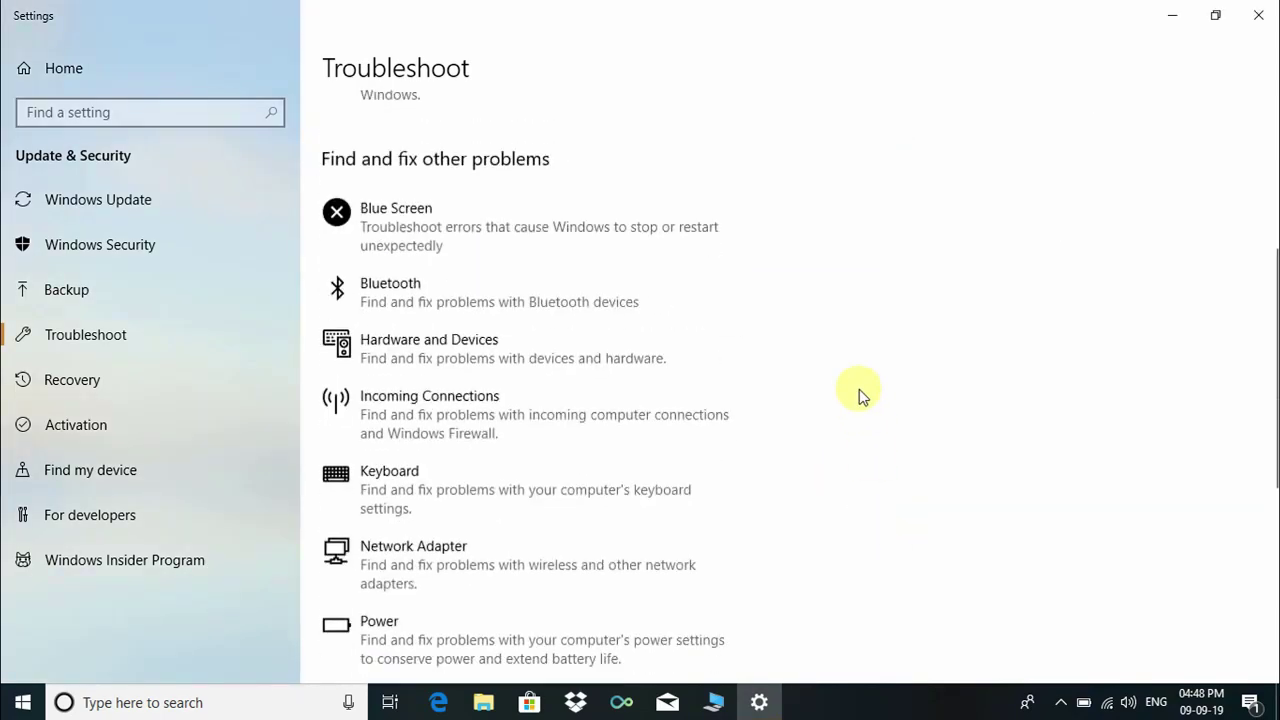
scroll(862, 395, down, 3)
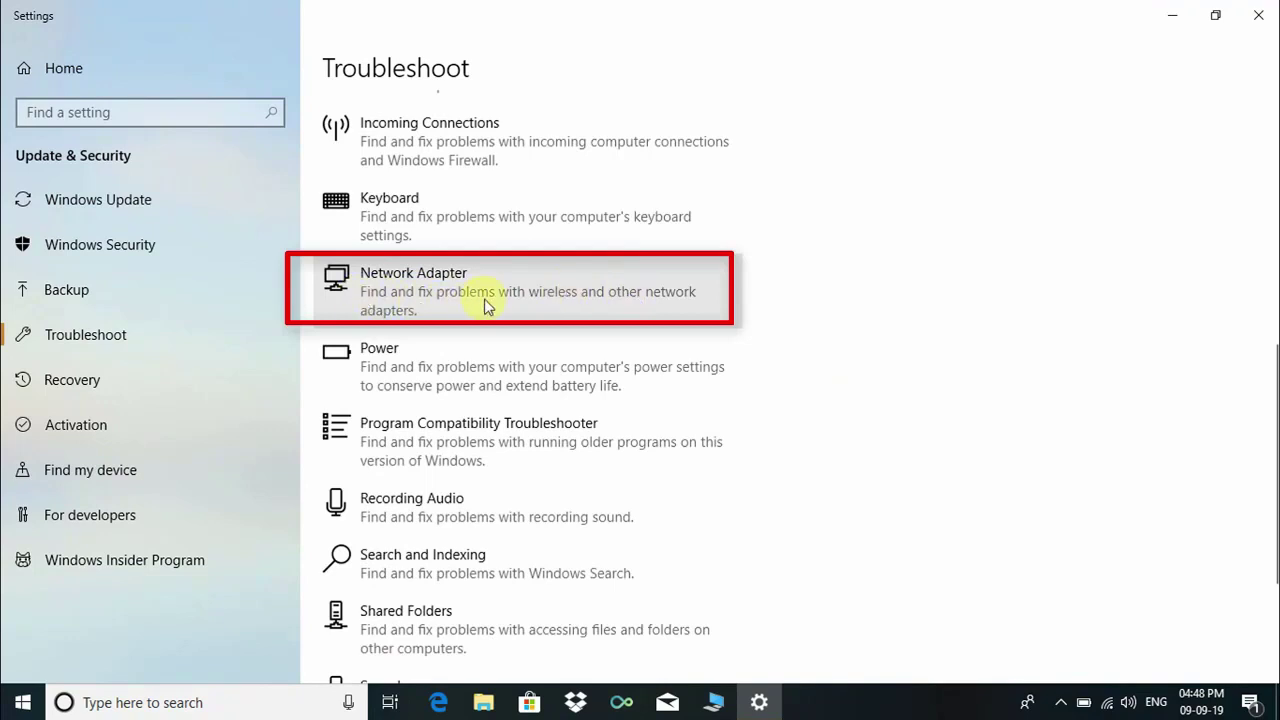
click(513, 293)
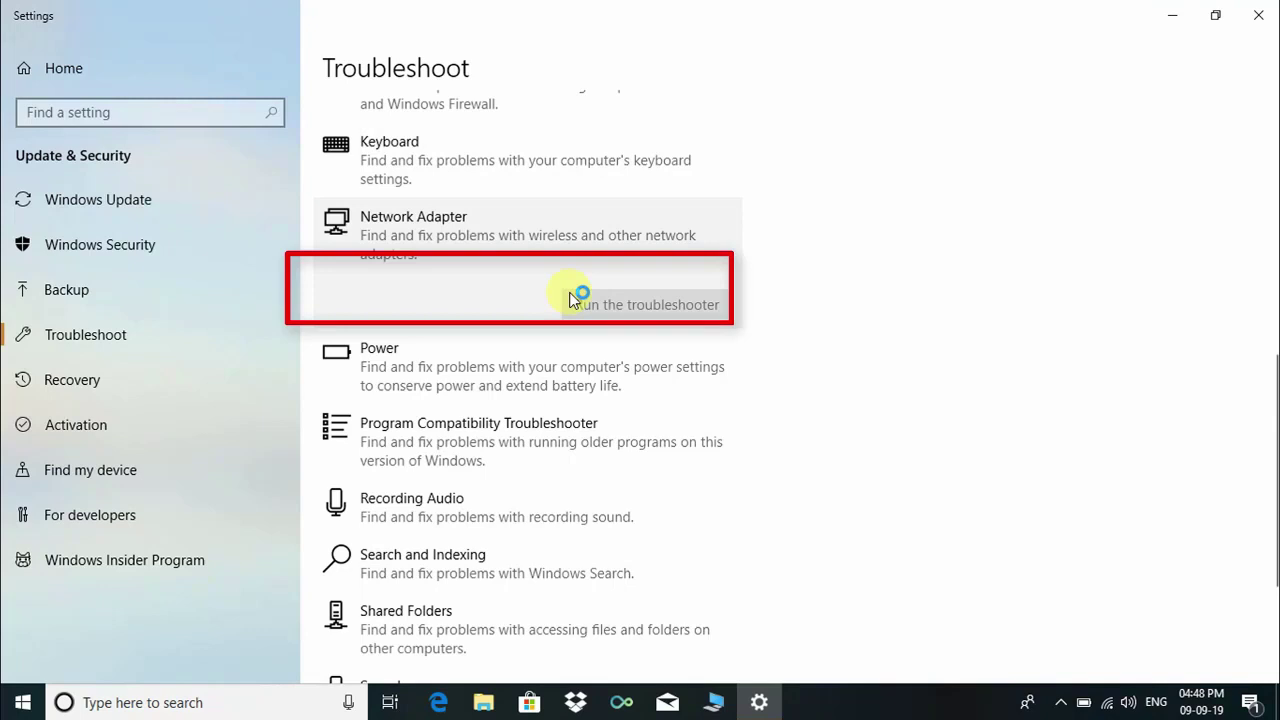
click(668, 305)
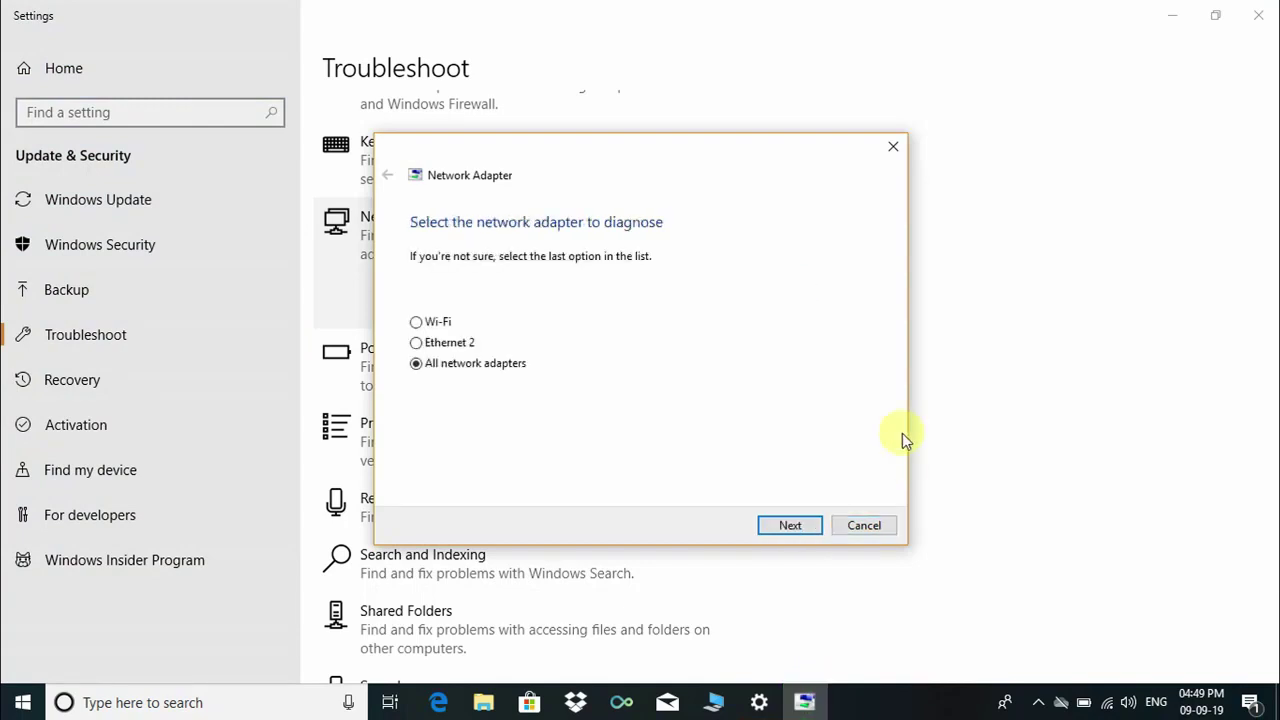
click(417, 323)
click(790, 526)
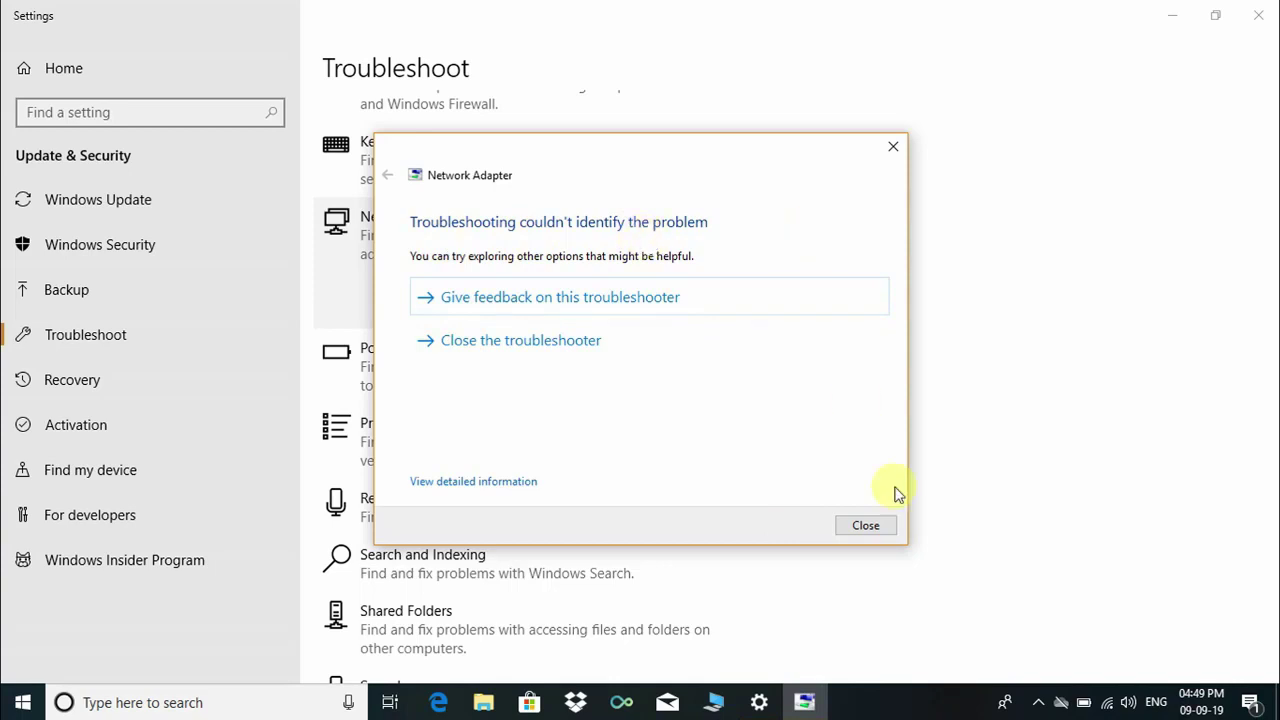
click(888, 525)
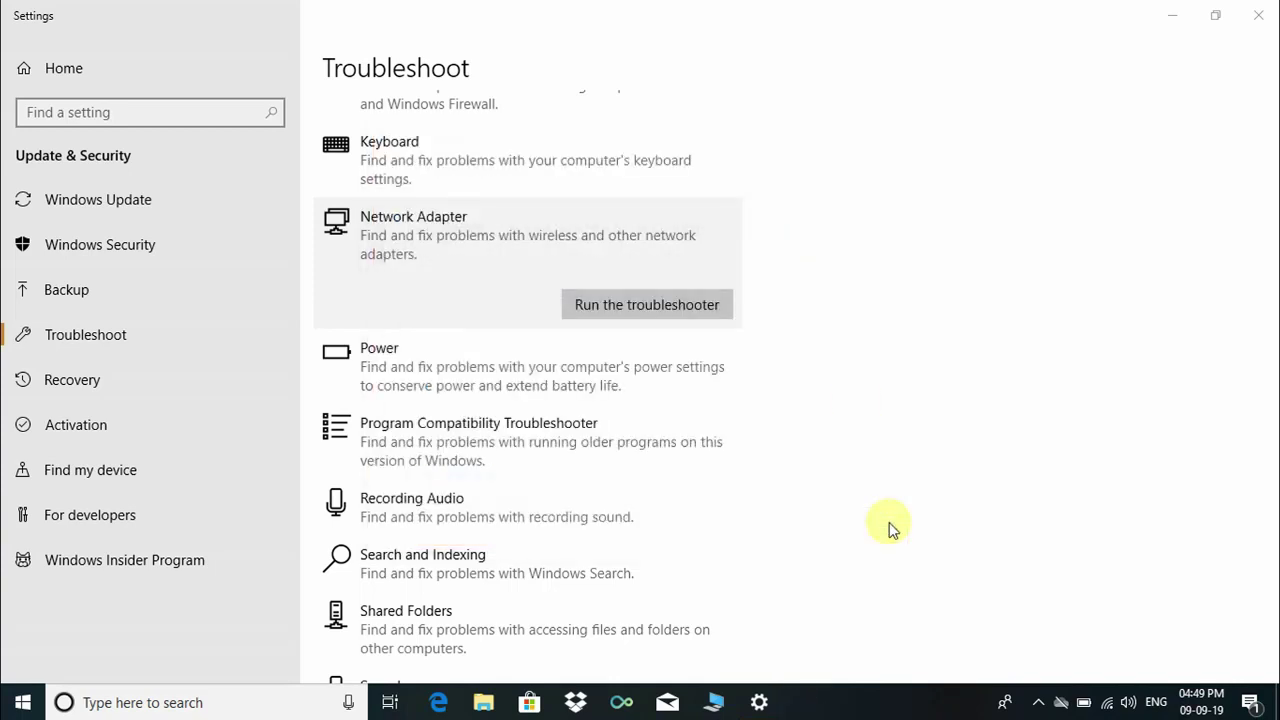
click(1258, 15)
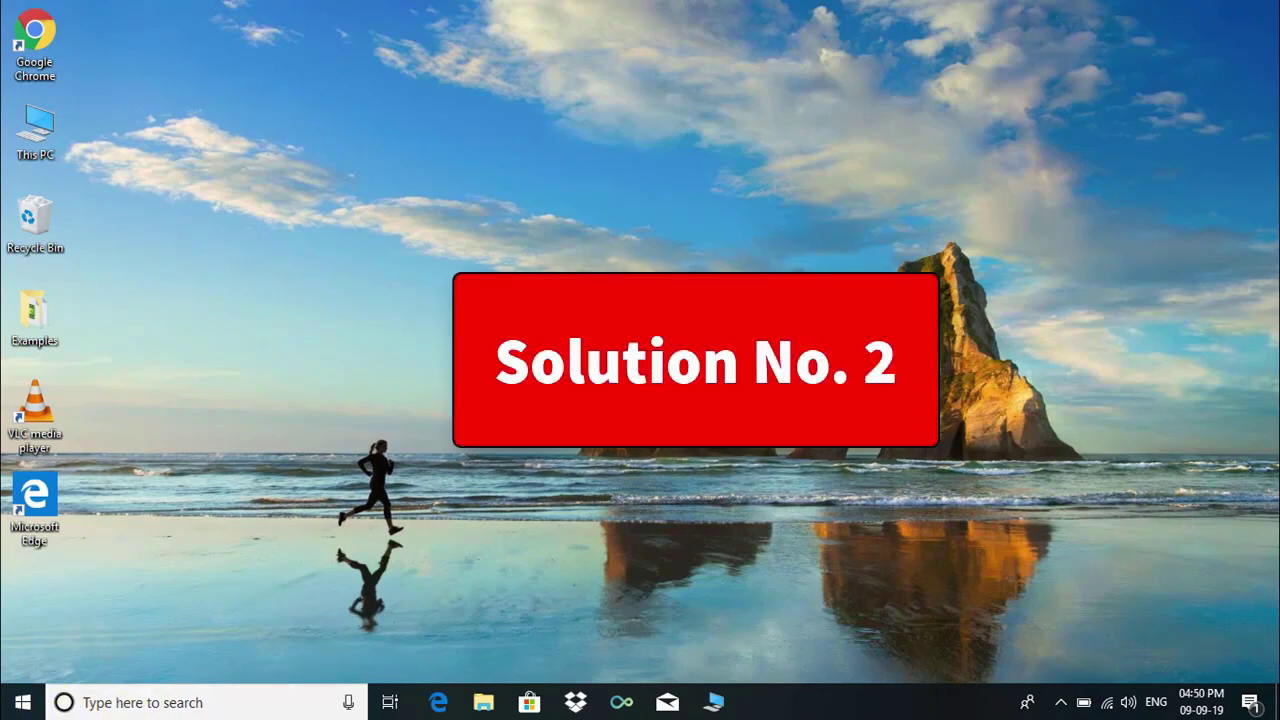
Search Windows for "control panel" and open the Control Panel.
click(130, 703)
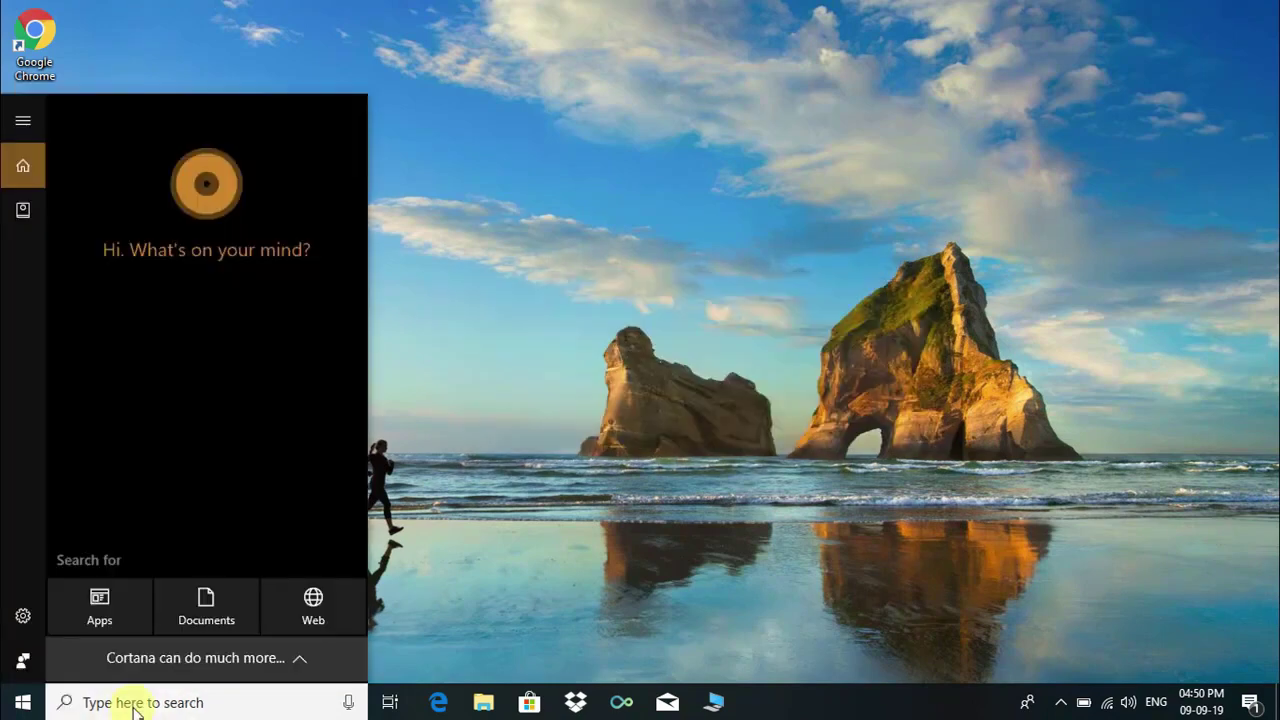
text(con)
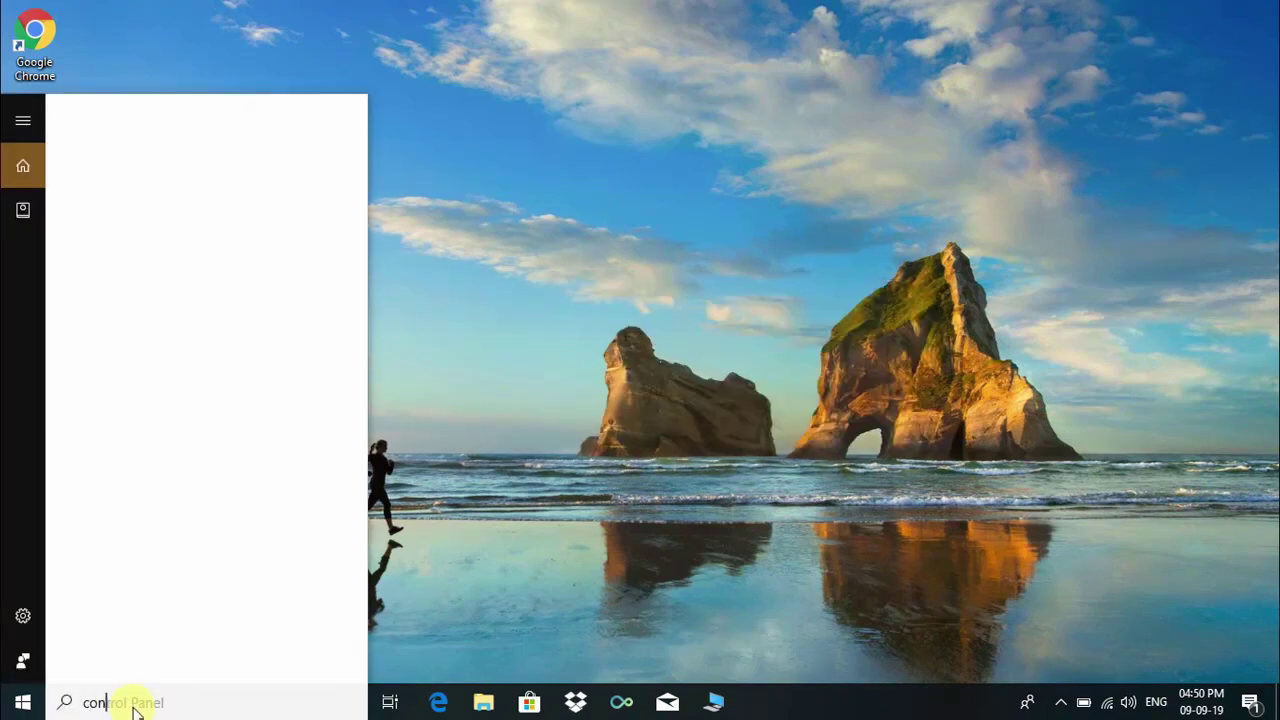
text(trol pa)
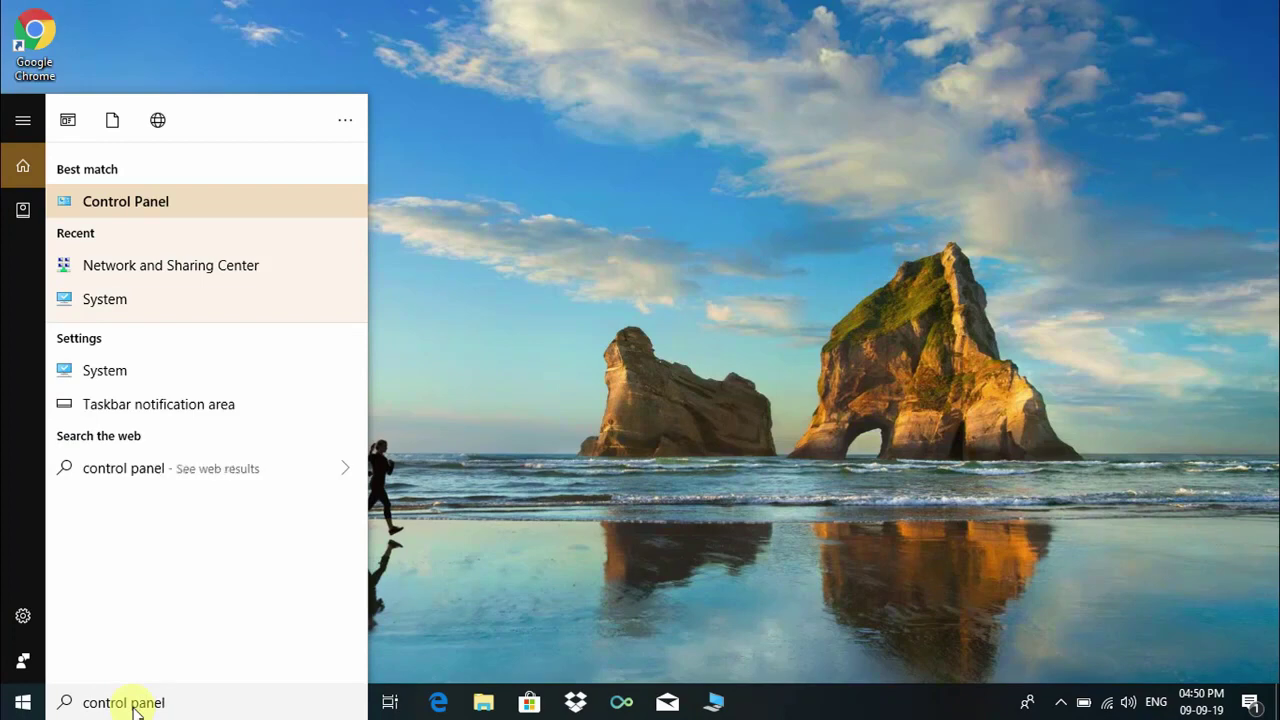
text(nel)
key(Return)
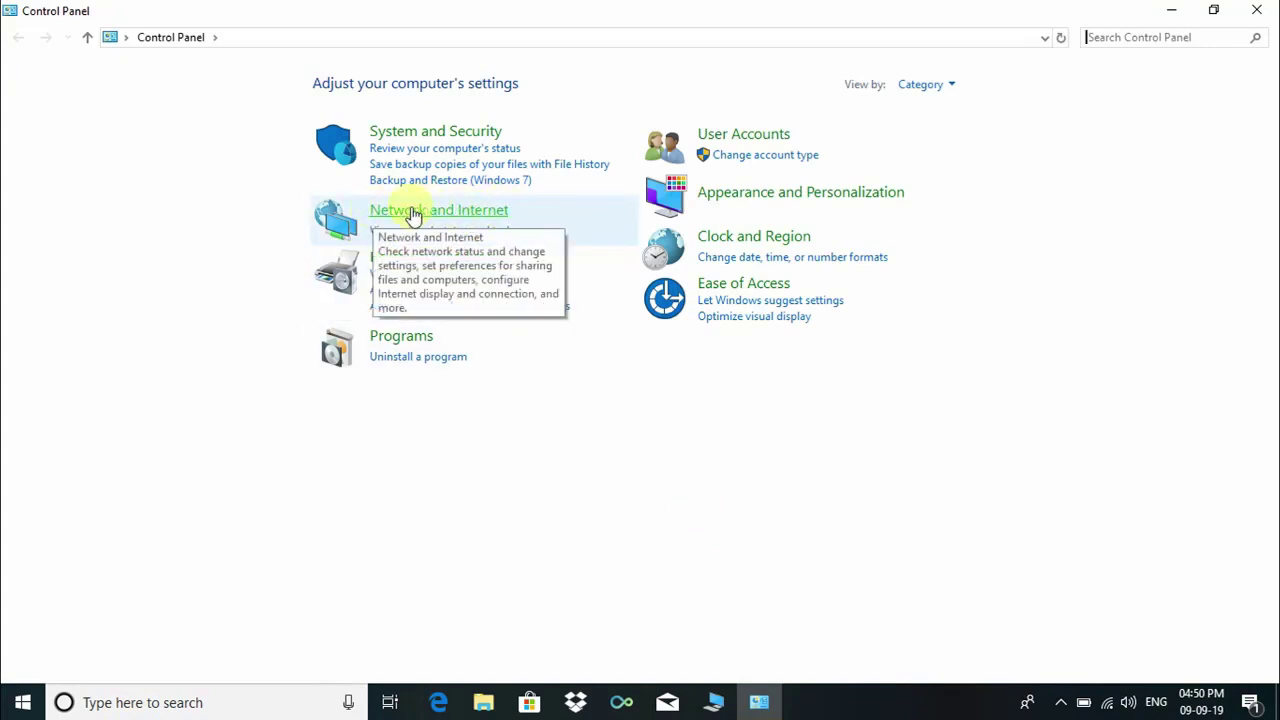
Go to the Network and Sharing Center under Network and Internet and open the adapter settings.
click(457, 212)
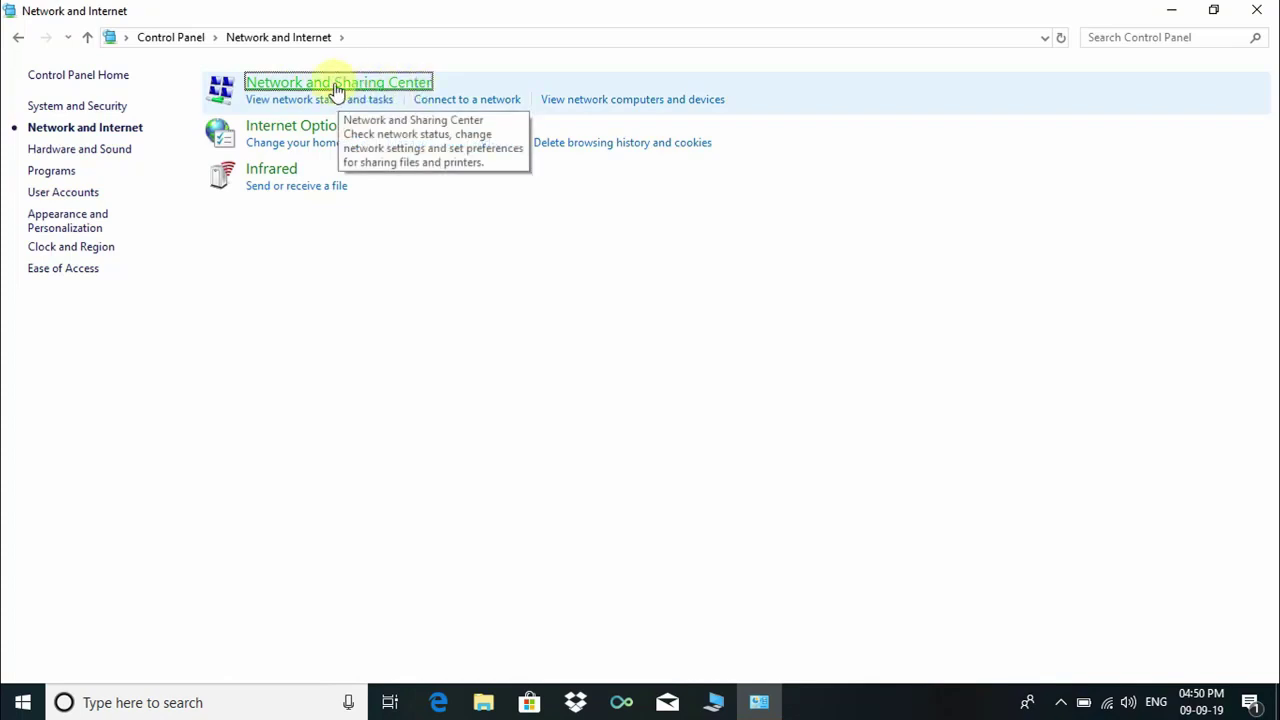
click(335, 88)
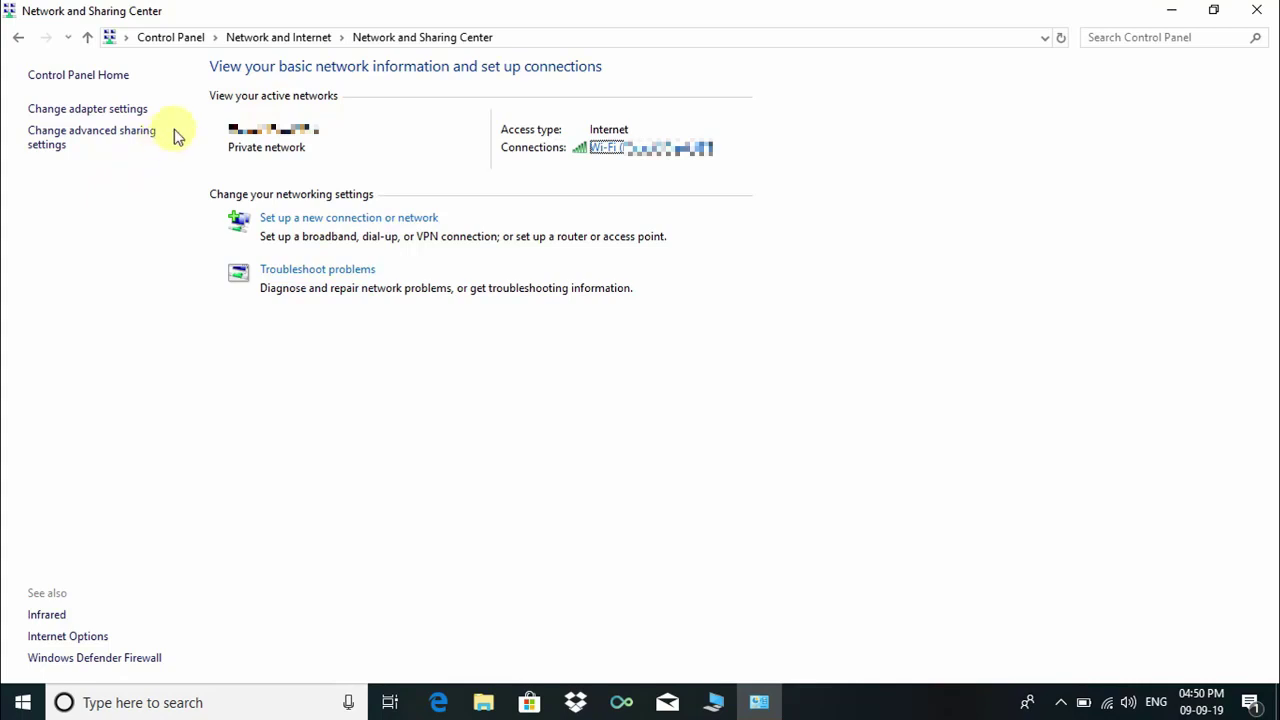
click(118, 112)
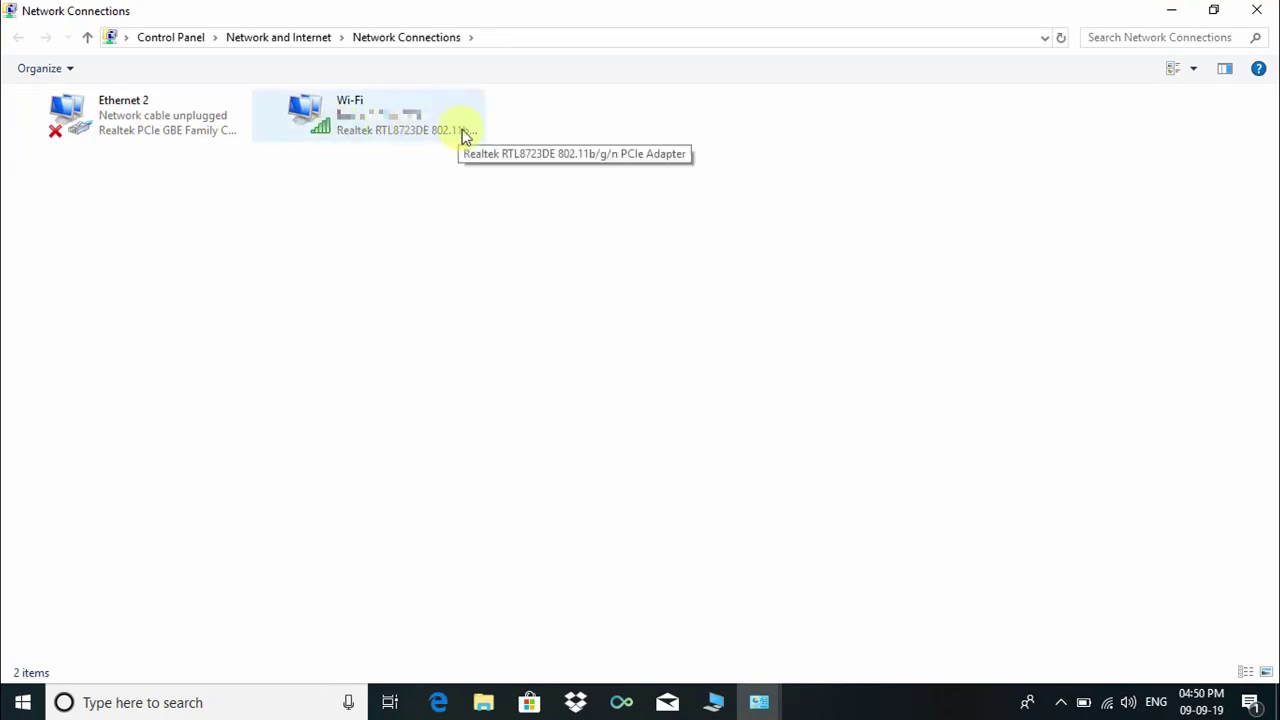
Open the Internet Protocol Version 4 (TCP/IPv4) properties of the Wi-Fi connection.
right_click(381, 128)
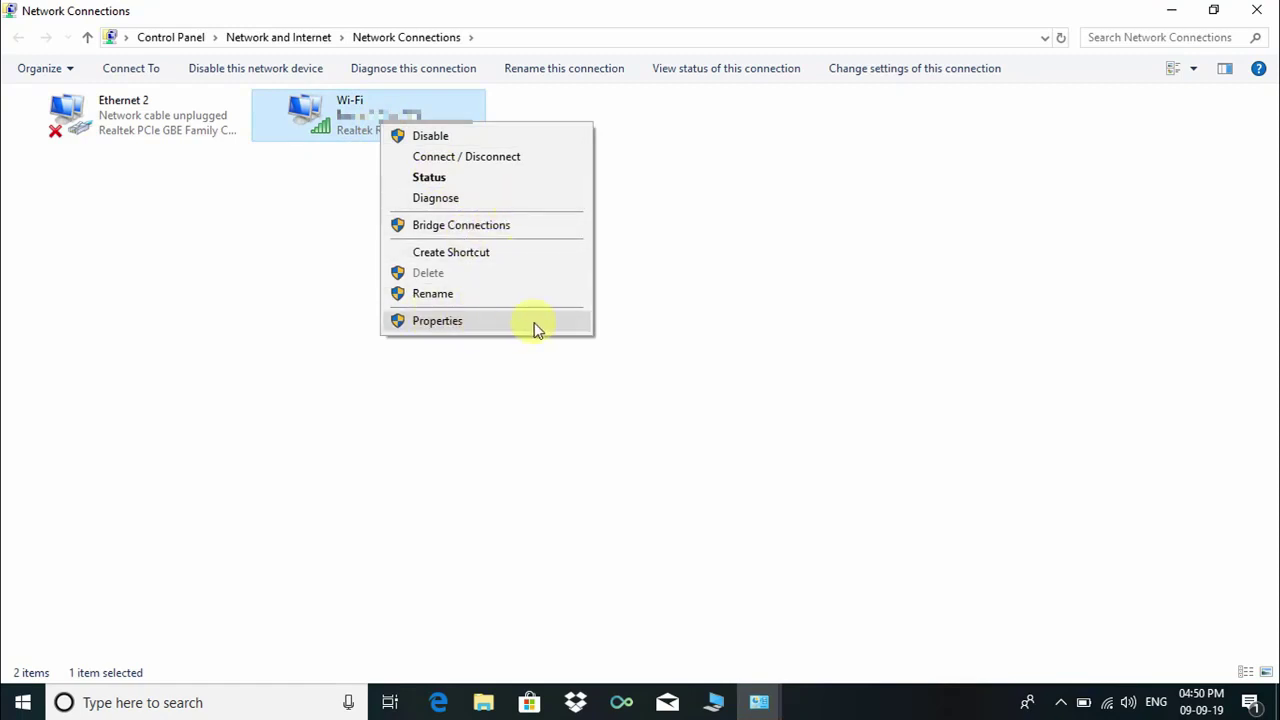
click(535, 322)
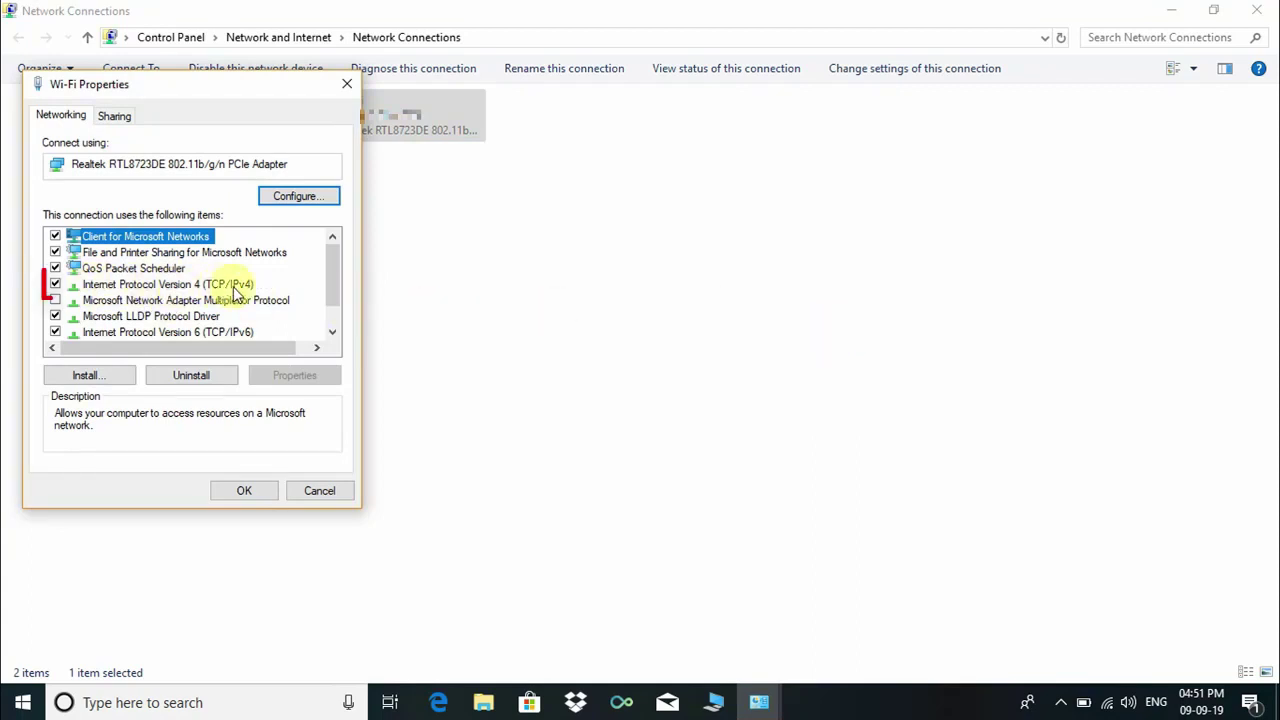
click(152, 286)
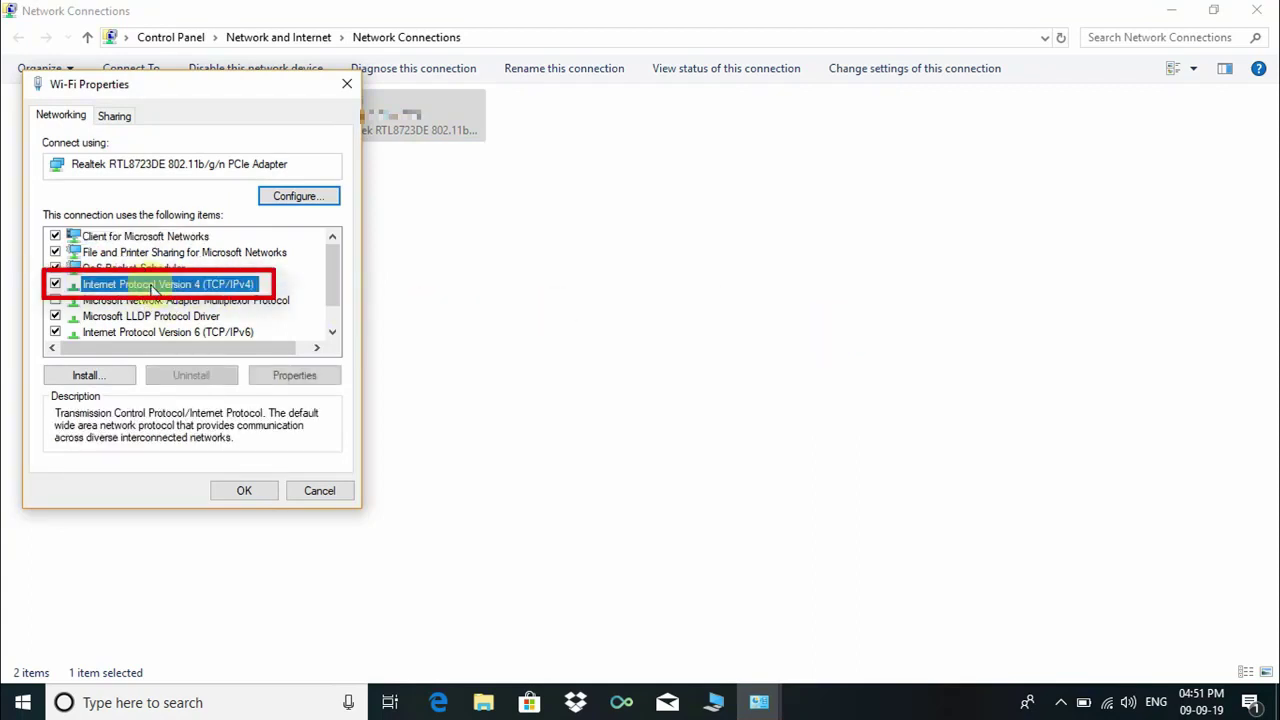
click(298, 378)
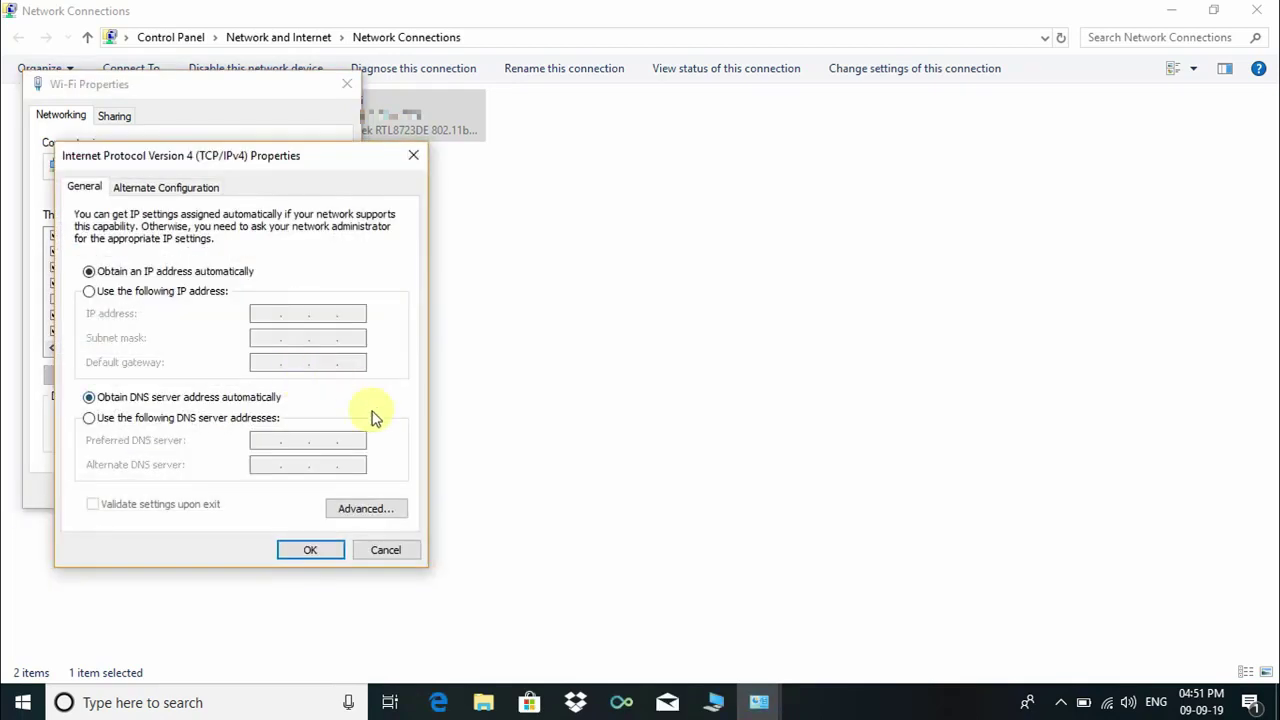
Set the preferred DNS server to 8.8.8.8 and the alternate to 8.8.4.4, and close the Wi-Fi properties.
click(90, 418)
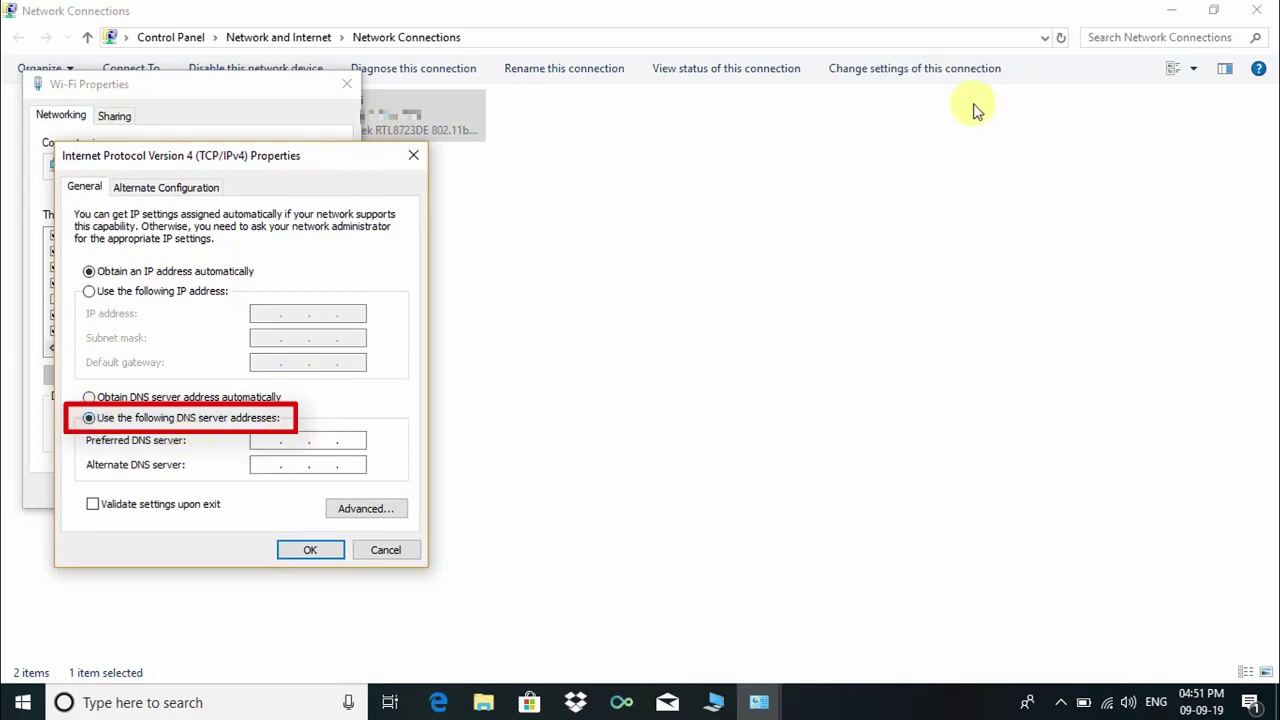
text(8.8.8.8)
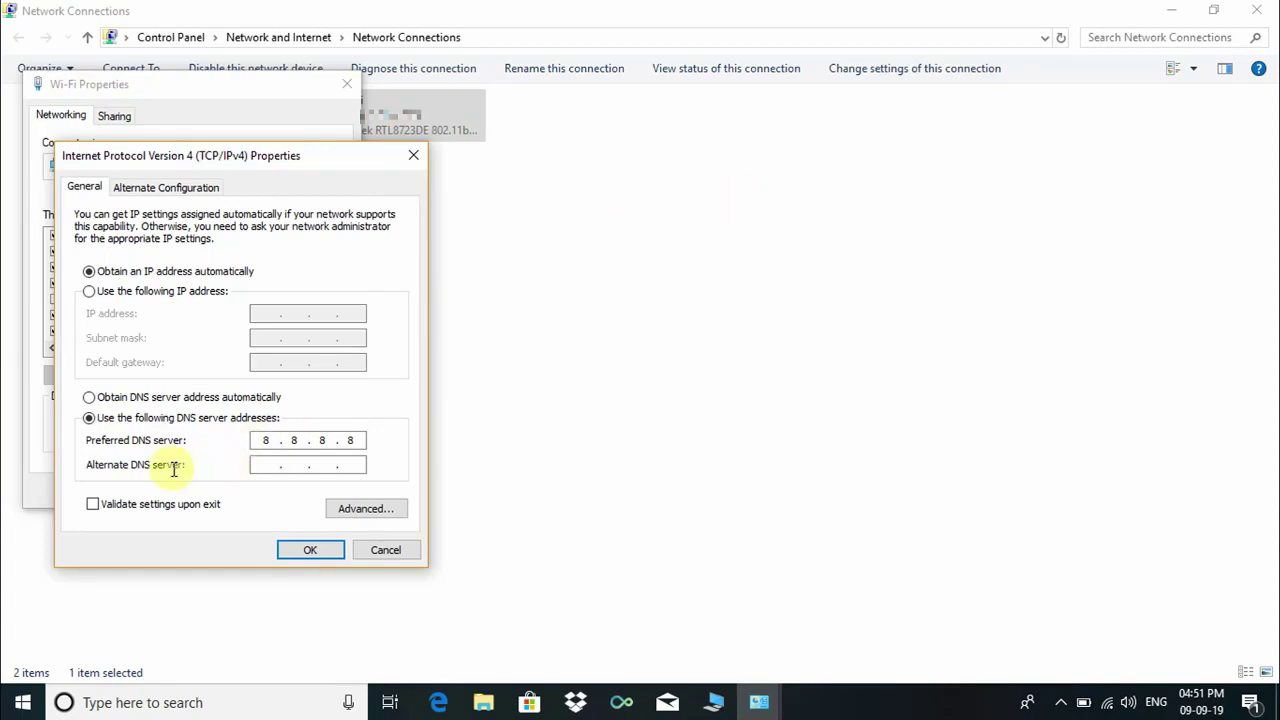
click(259, 464)
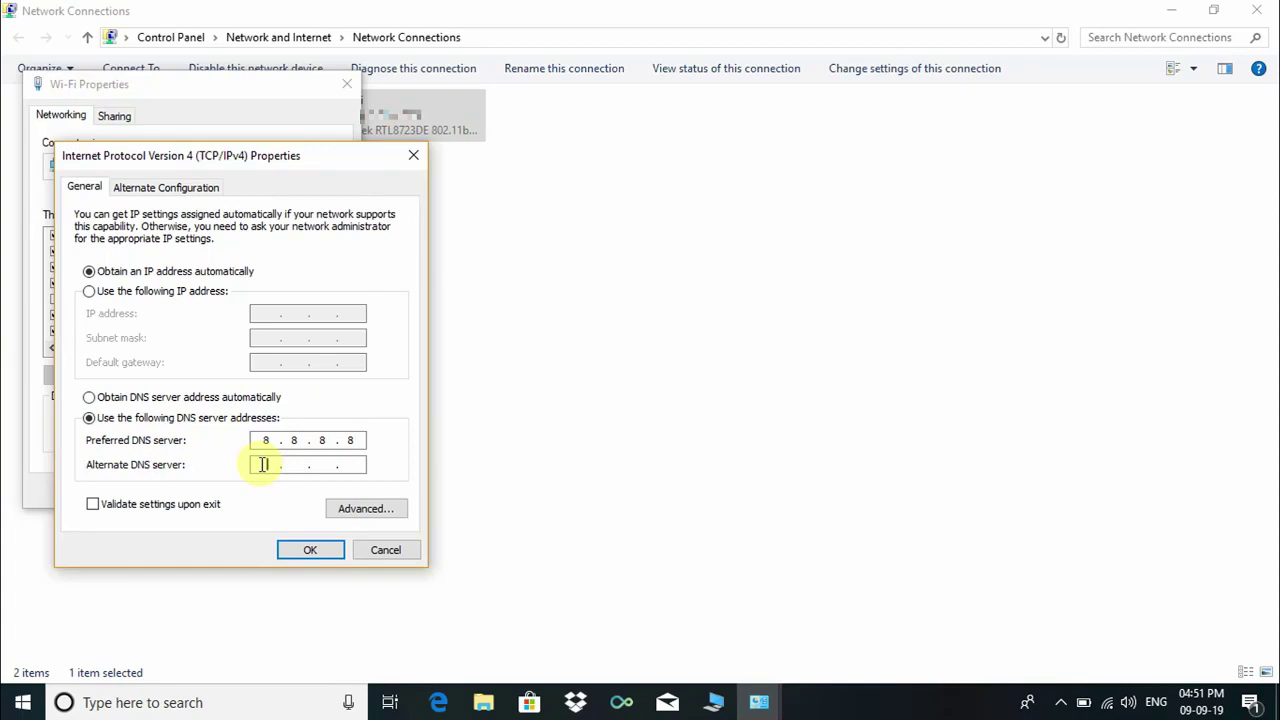
text(8)
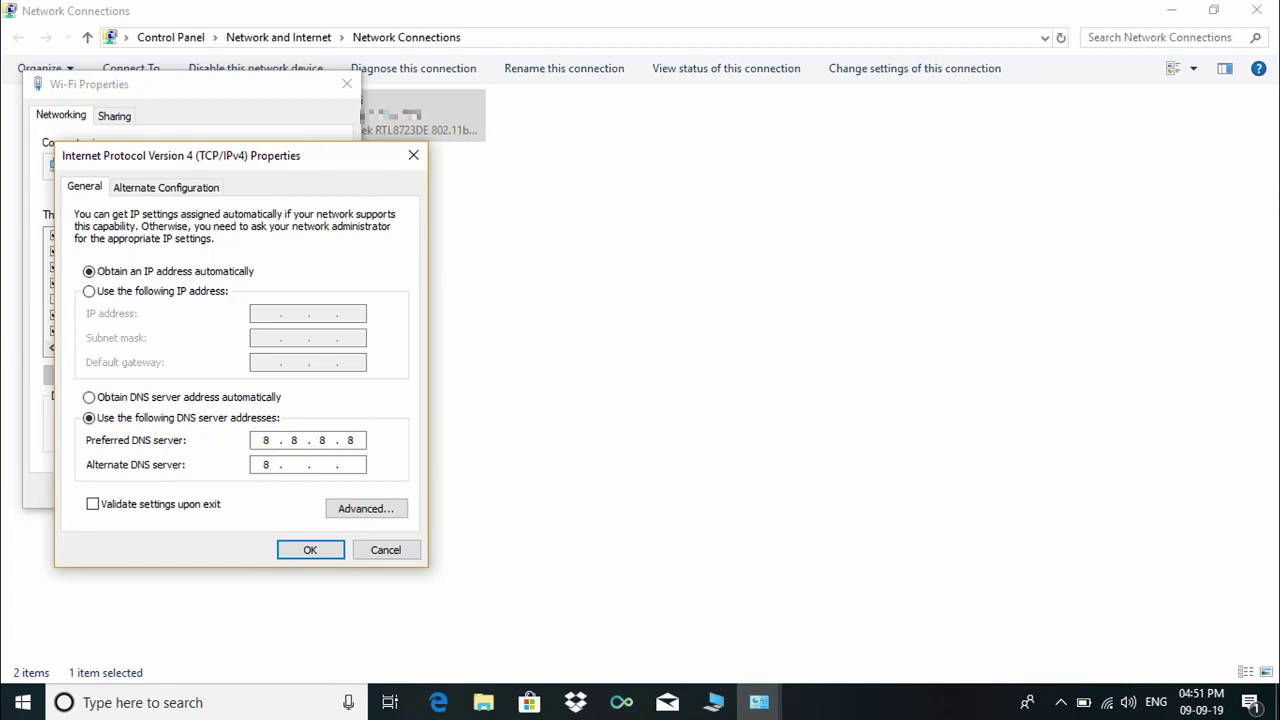
text(.8.4.45)
key(BackSpace)
click(311, 550)
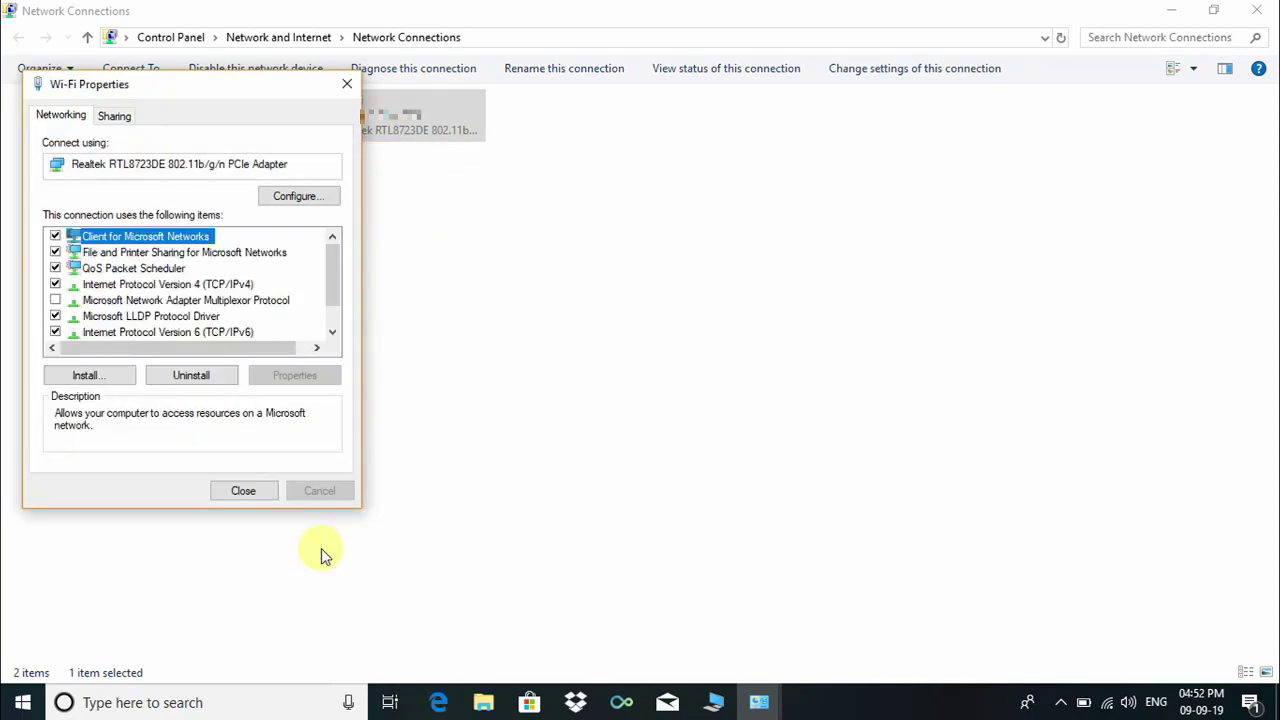
click(249, 496)
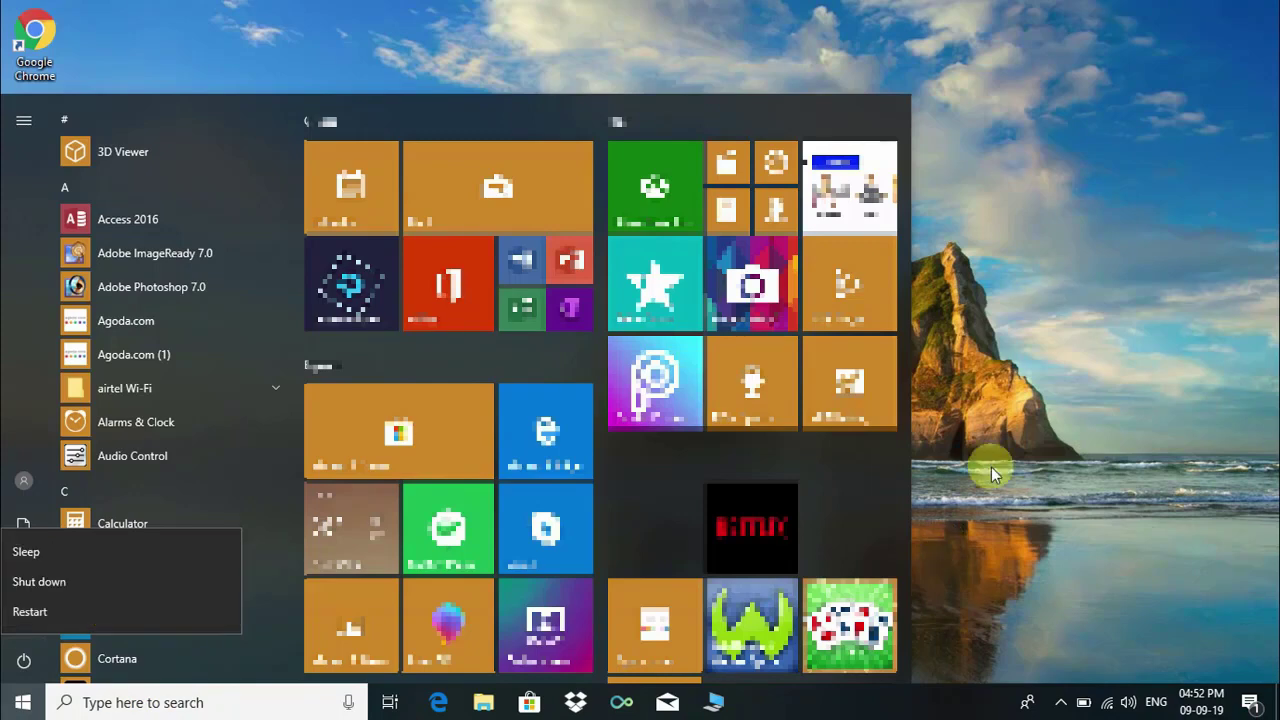
key(Escape)
click(1017, 322)
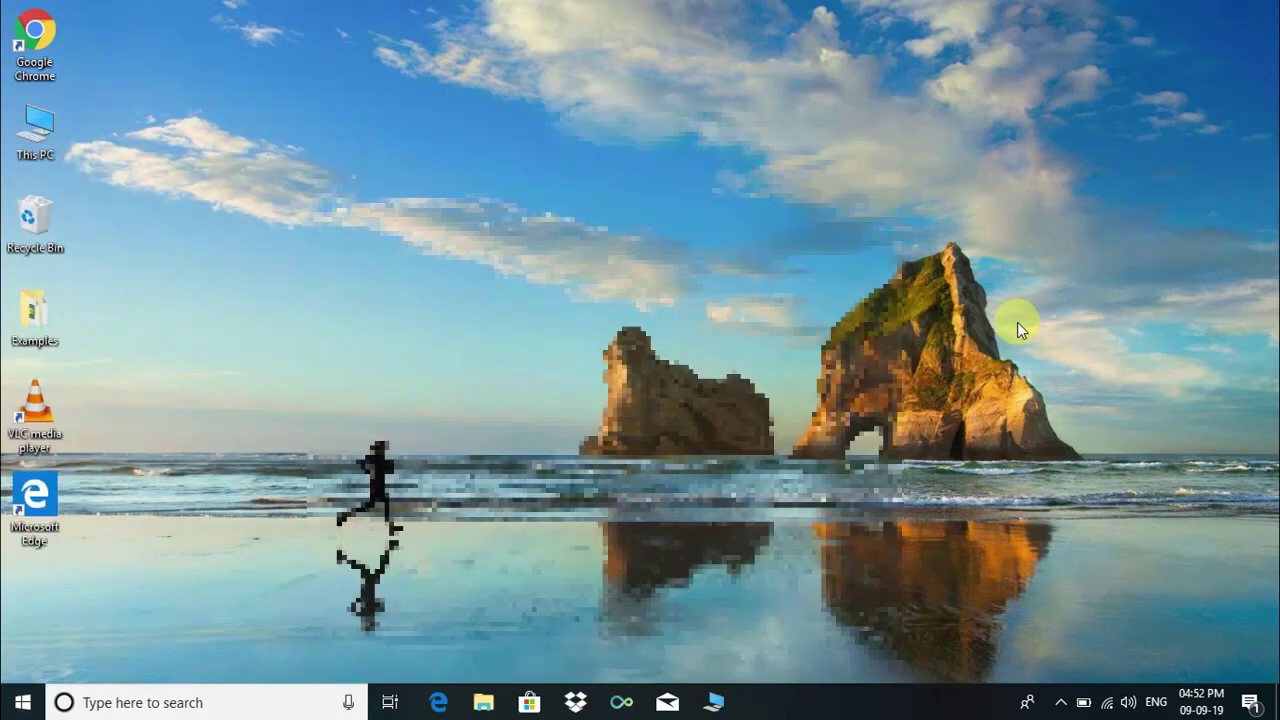